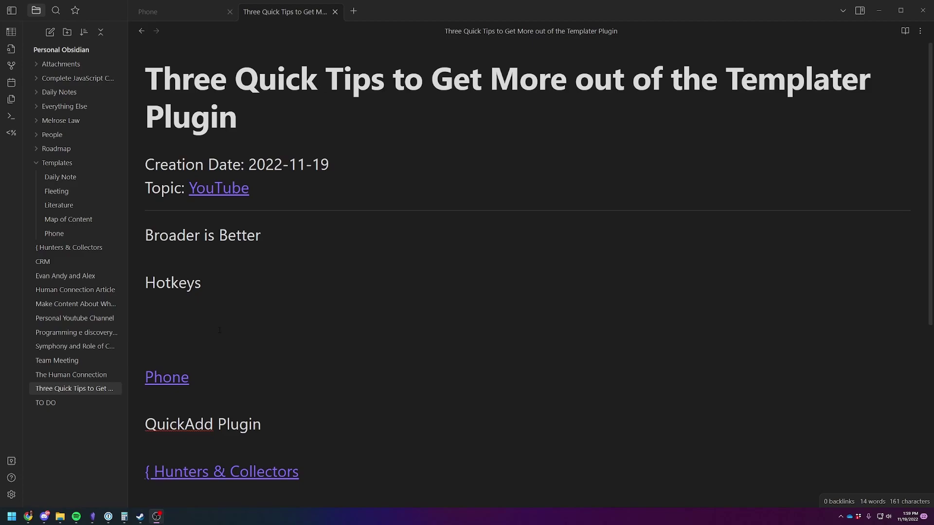
Open the Phone template from the Templates folder and place the caret below its divider.
left_click(219, 330)
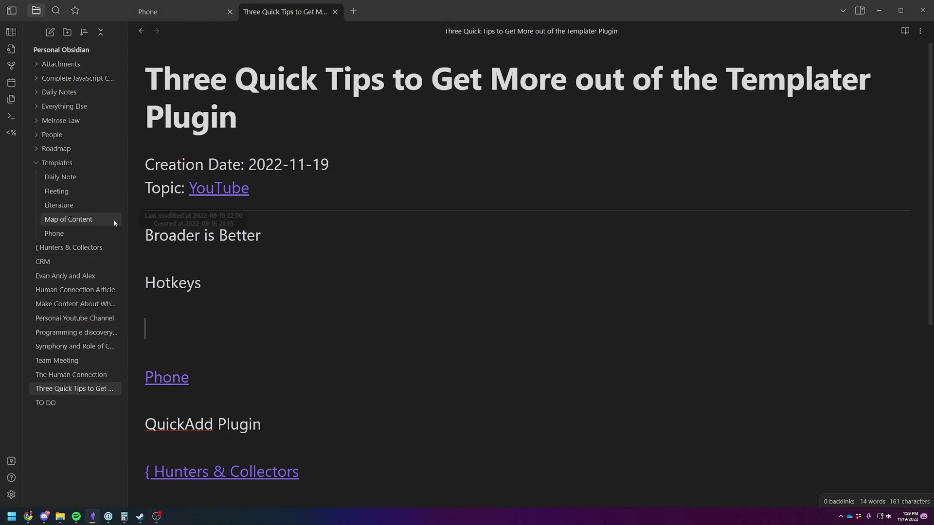
left_click(60, 233)
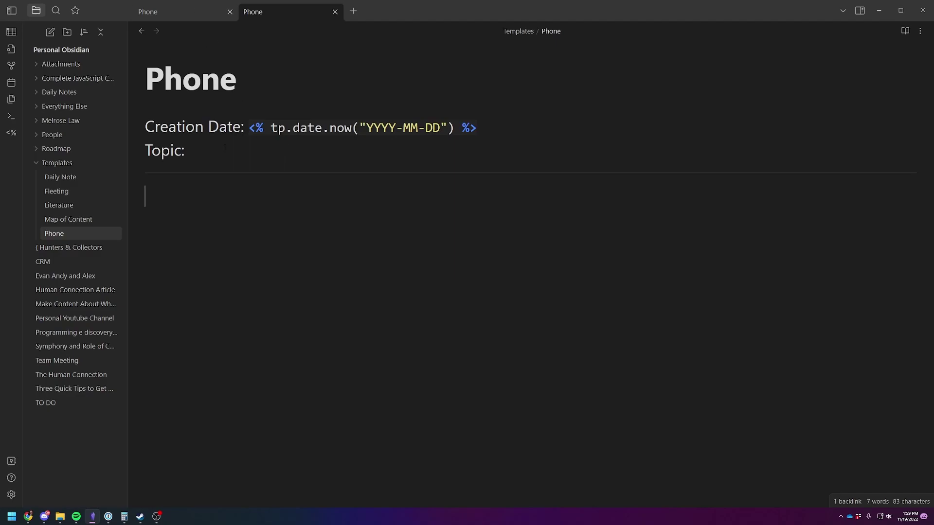
left_click(196, 151)
left_click(184, 228)
Create a new note named 'Example template' from the Phone template via the Alt+P hotkey.
key("alt+p")
type("Example template")
key("Return")
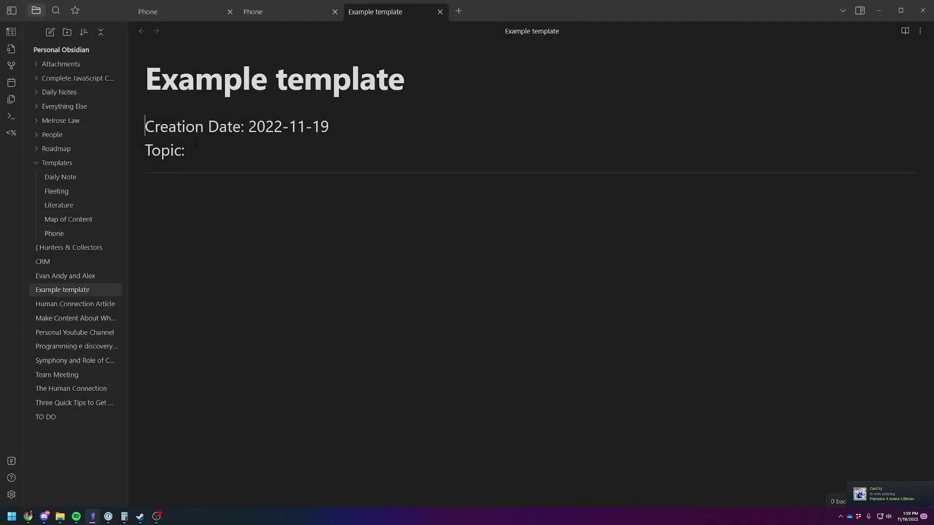
Set Topic to 'For the video' and add filler text 'adfjdkjf' below the divider.
left_click(238, 165)
type("For the video")
key("Return")
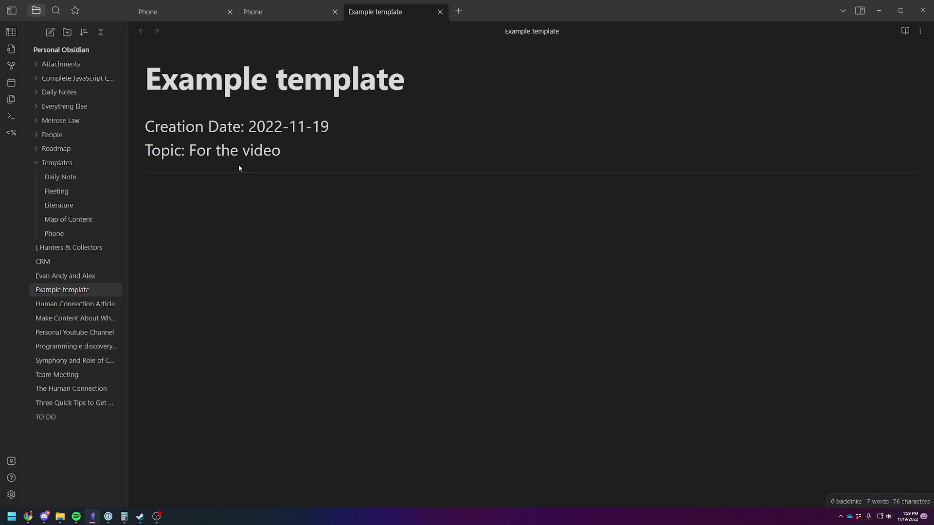
type("adfjdkjf")
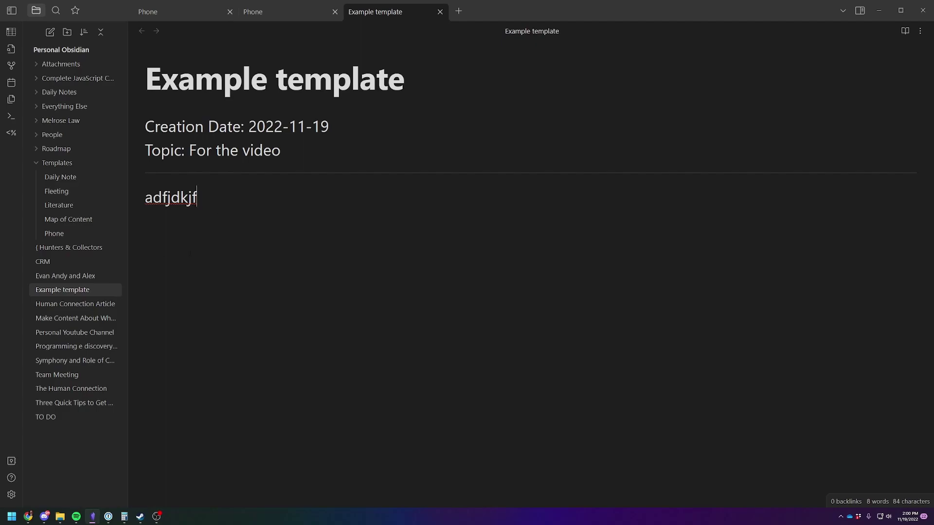
left_click(310, 155)
key("Return")
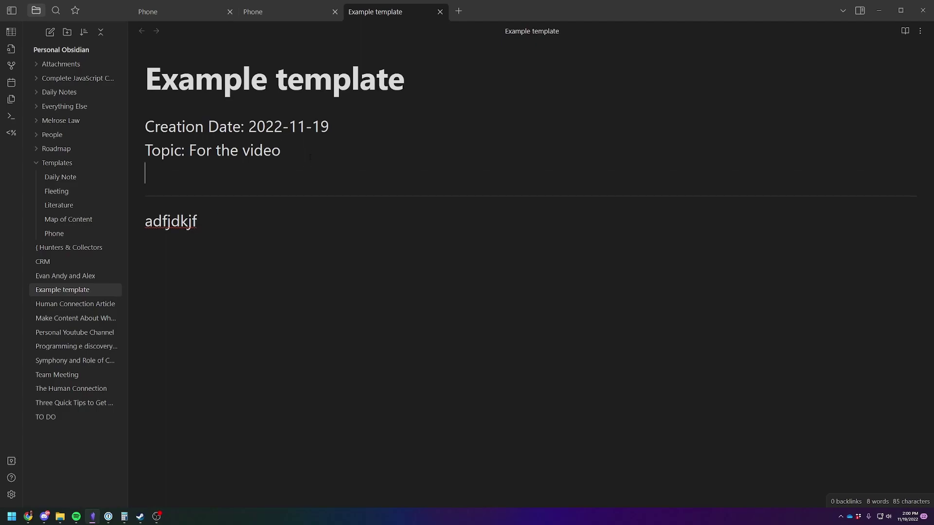
type("\\")
key("BackSpace")
key("Return")
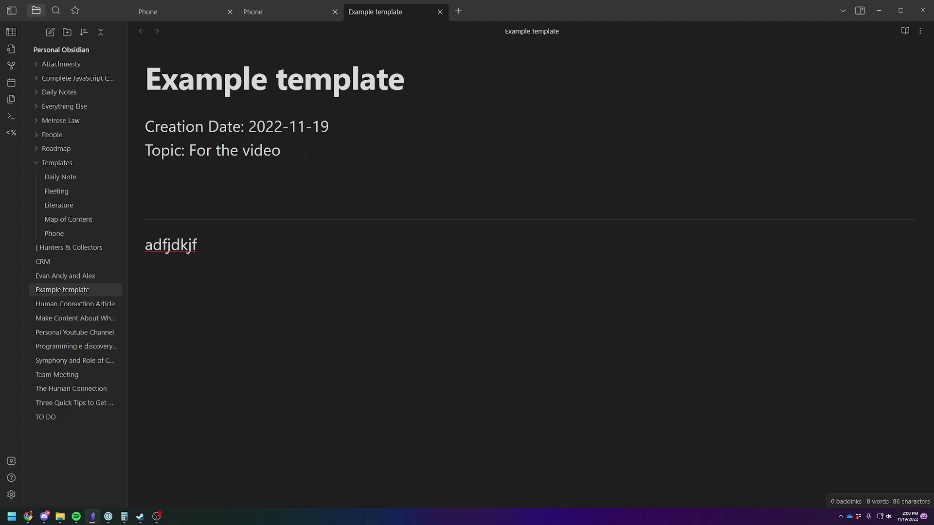
type("[[melrose")
key("Return")
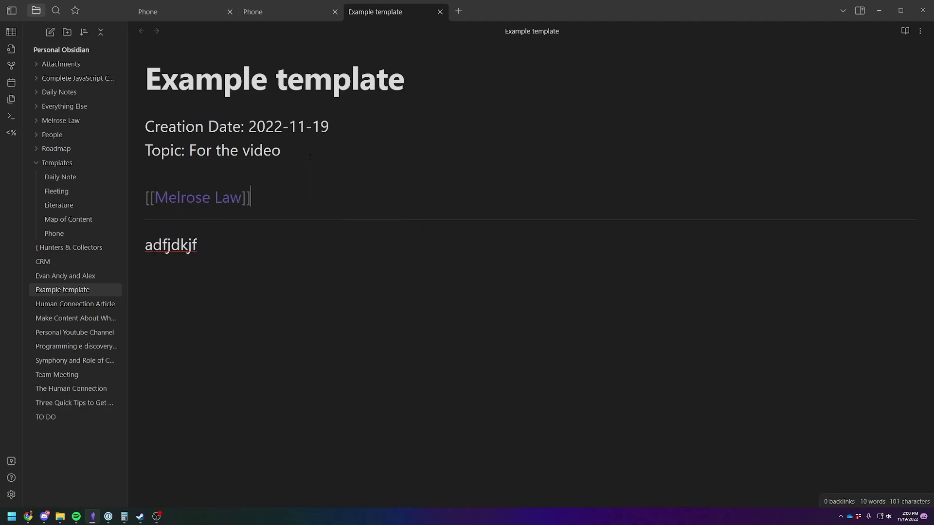
key("Down")
key("Down")
left_click(257, 198)
key("BackSpace")
key("BackSpace")
key("BackSpace")
key("BackSpace")
key("BackSpace")
key("BackSpace")
key("BackSpace")
key("BackSpace")
key("BackSpace")
key("BackSpace")
key("BackSpace")
key("BackSpace")
key("BackSpace")
key("BackSpace")
key("BackSpace")
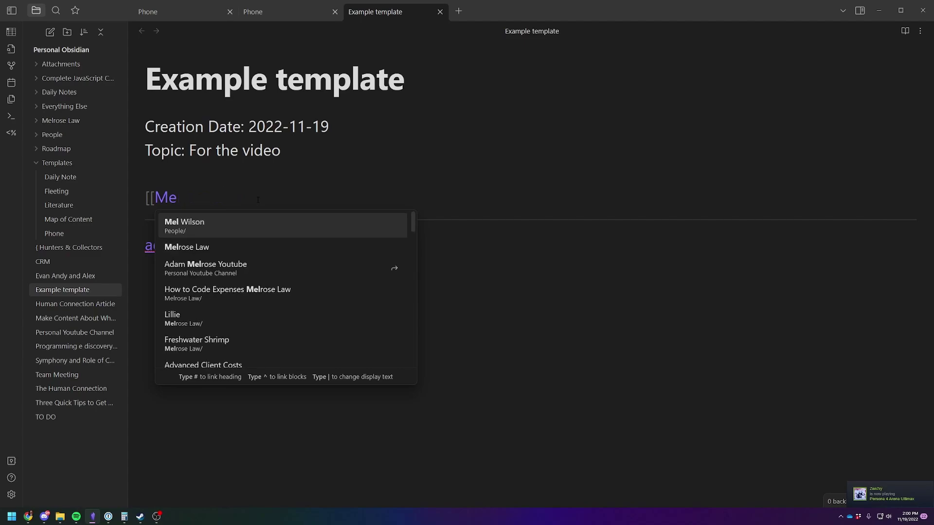
key("BackSpace")
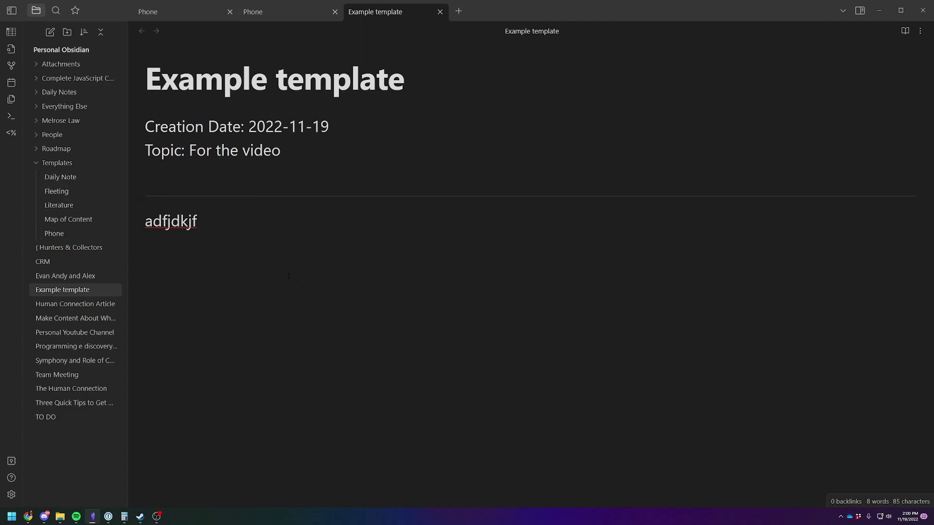
Open the Phone template in the Templates folder.
left_click(109, 235)
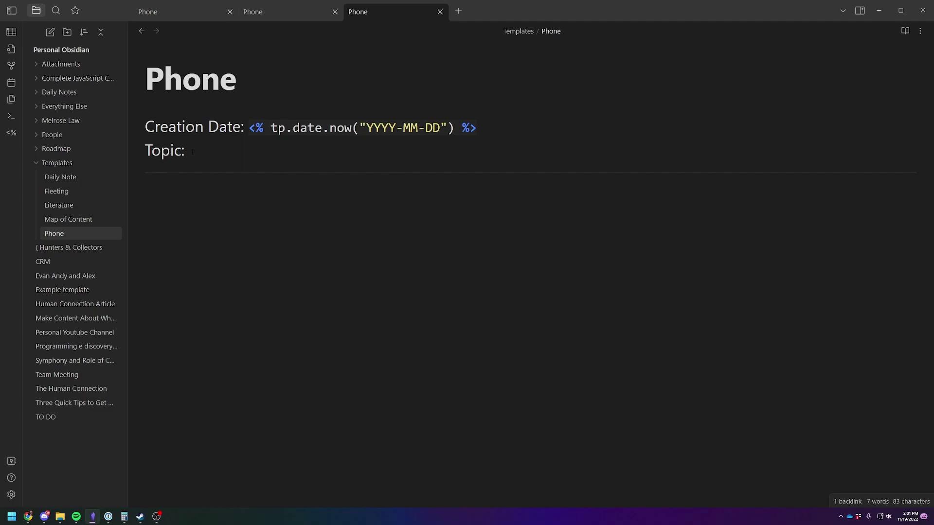
Return to the Three Quick Tips note and place the caret on the empty line under Hotkeys.
left_click(73, 403)
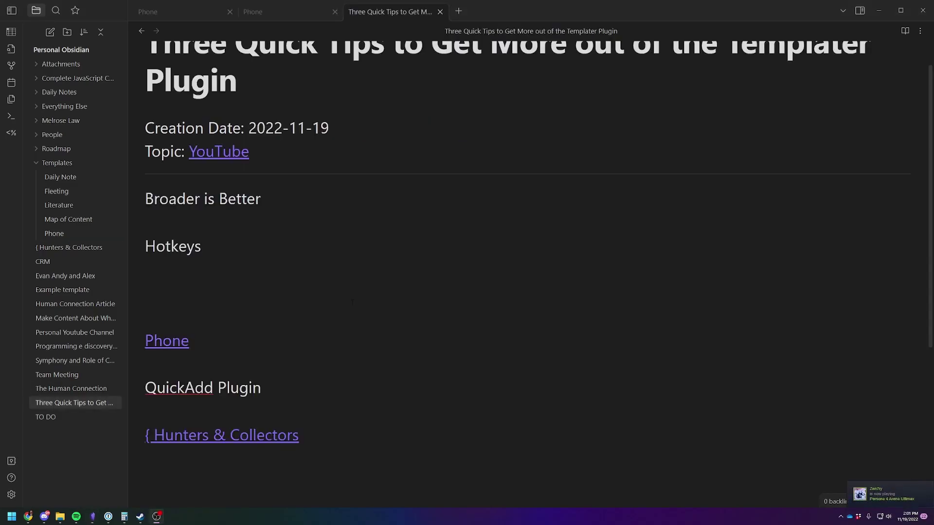
scroll(292, 350, "up", 1)
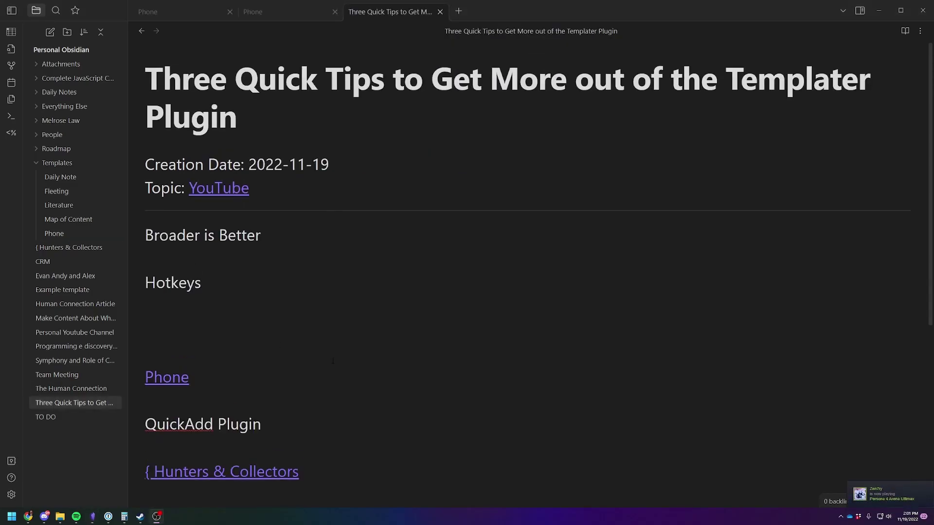
left_click(213, 287)
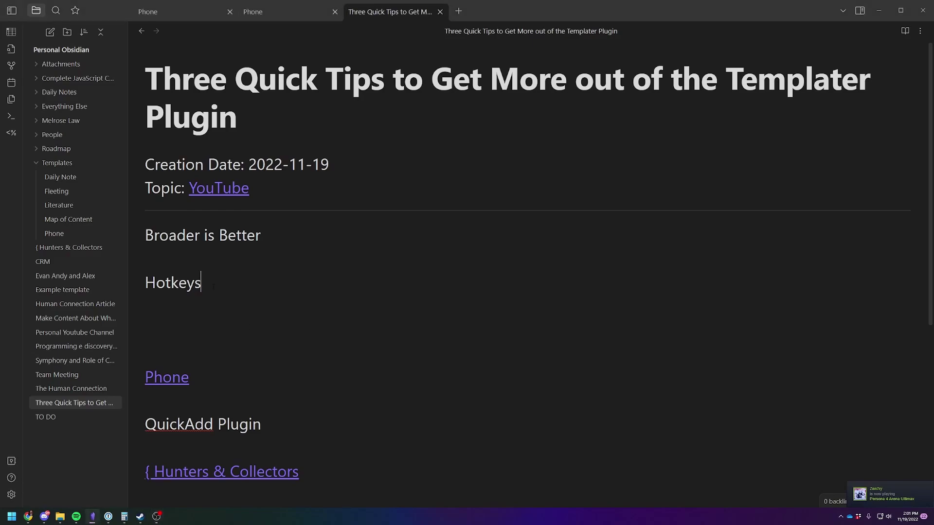
key("Left")
triple_click(204, 424)
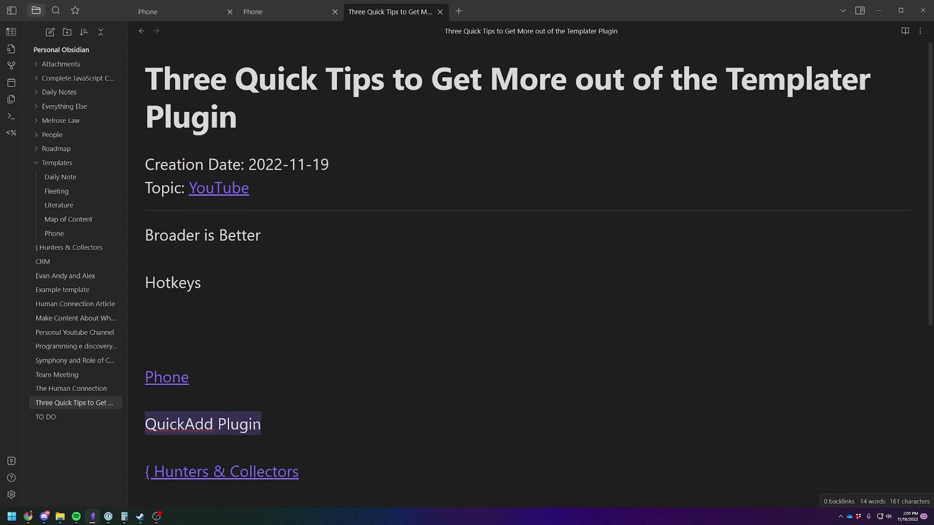
left_click(260, 330)
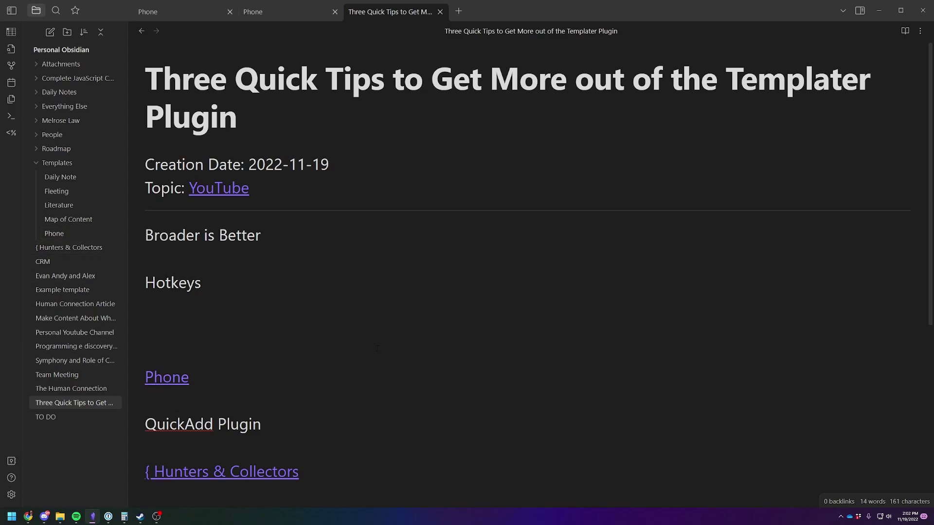
Run the Phone template with Alt+P and name the new note after the contact's full name.
key("alt+p")
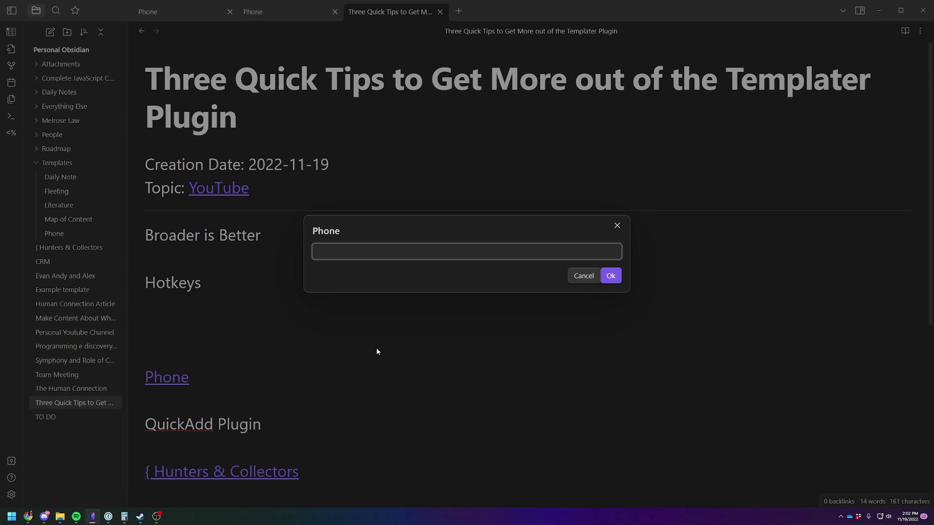
type("John Smith")
key("Return")
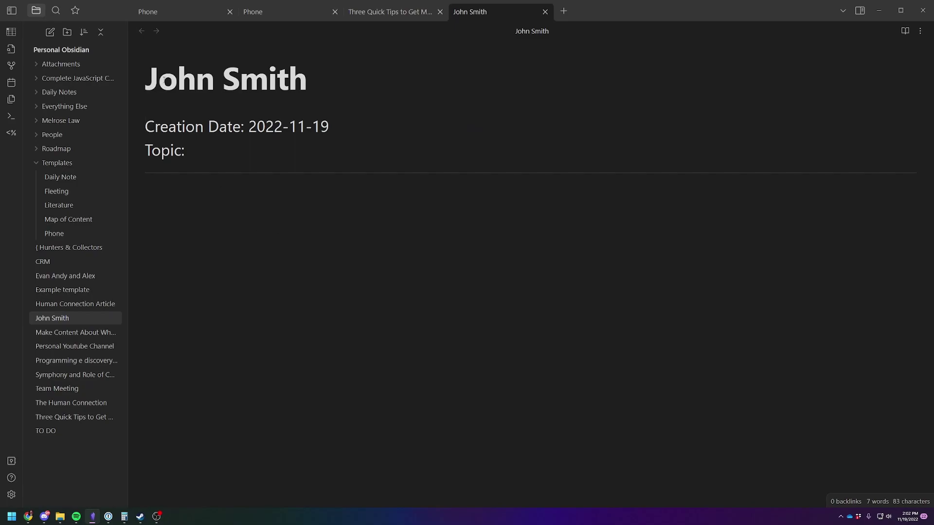
left_click(379, 13)
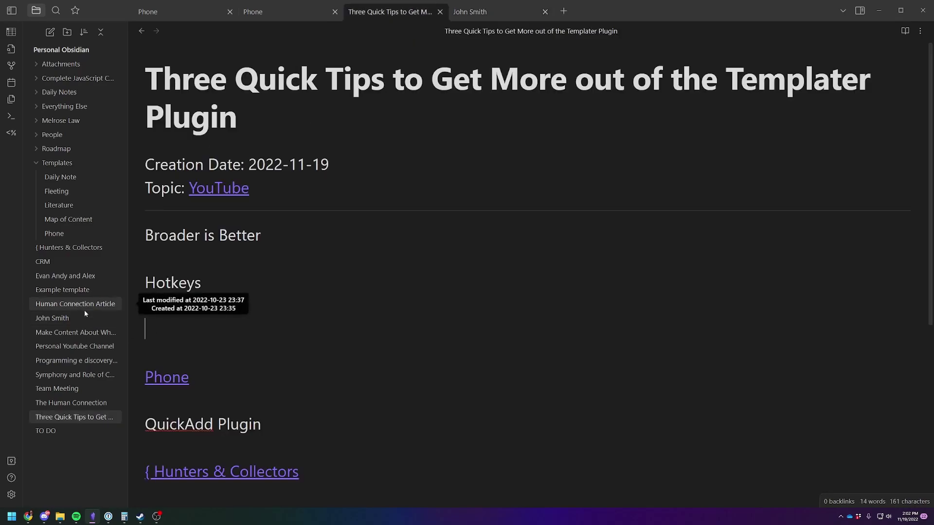
left_click(353, 336)
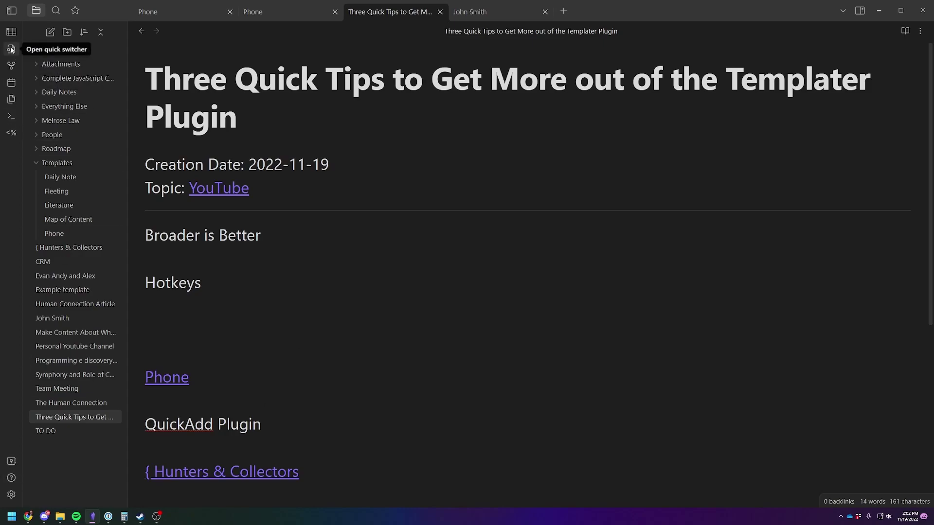
left_click(11, 116)
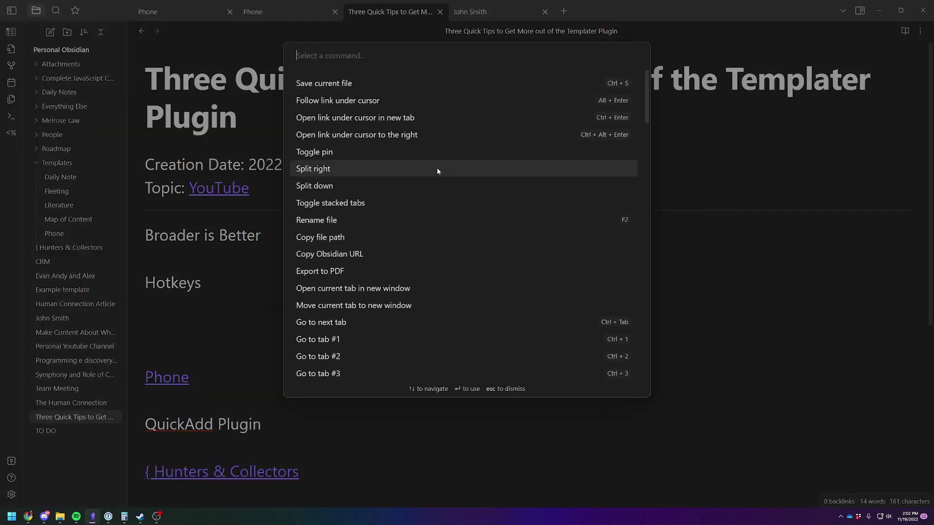
type("templ")
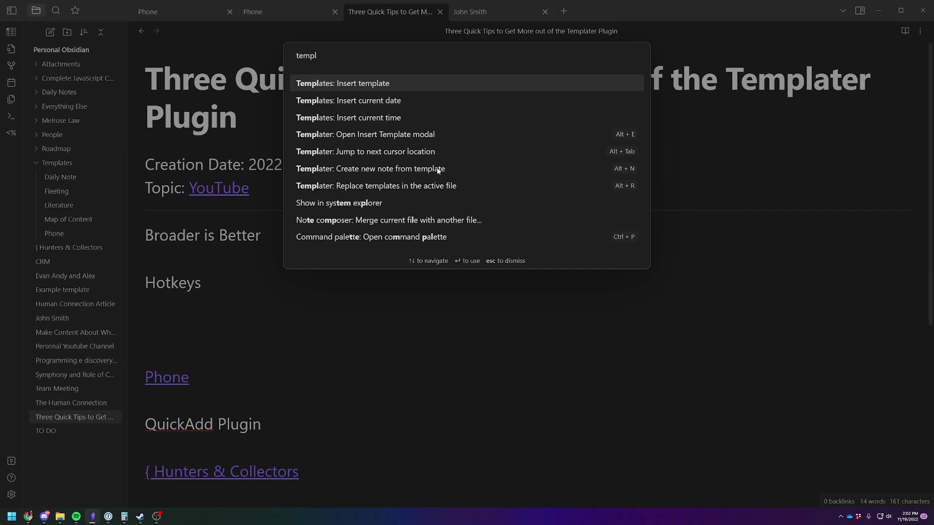
left_click(387, 83)
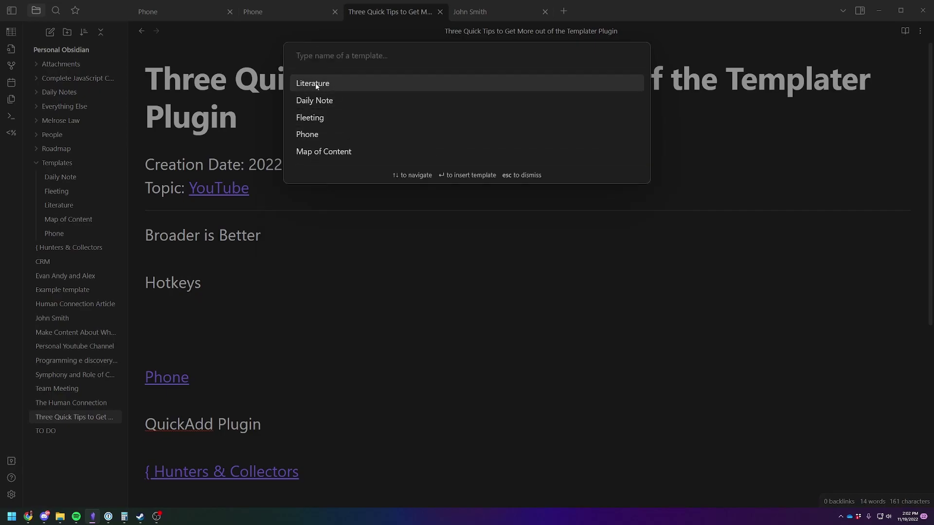
left_click(312, 135)
scroll(214, 308, "down", 3)
scroll(213, 308, "up", 2)
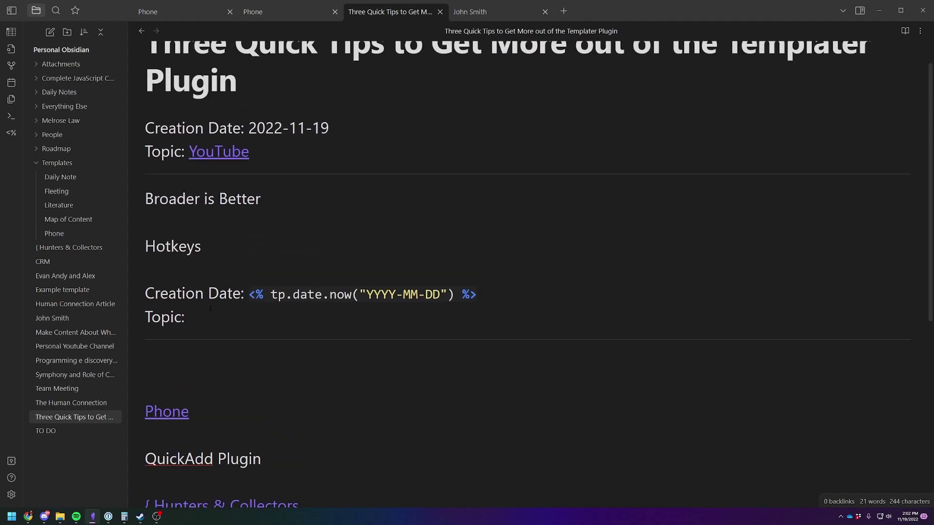
Undo the template insertion and create a new blank note titled 'I don't know'.
key("ctrl+z")
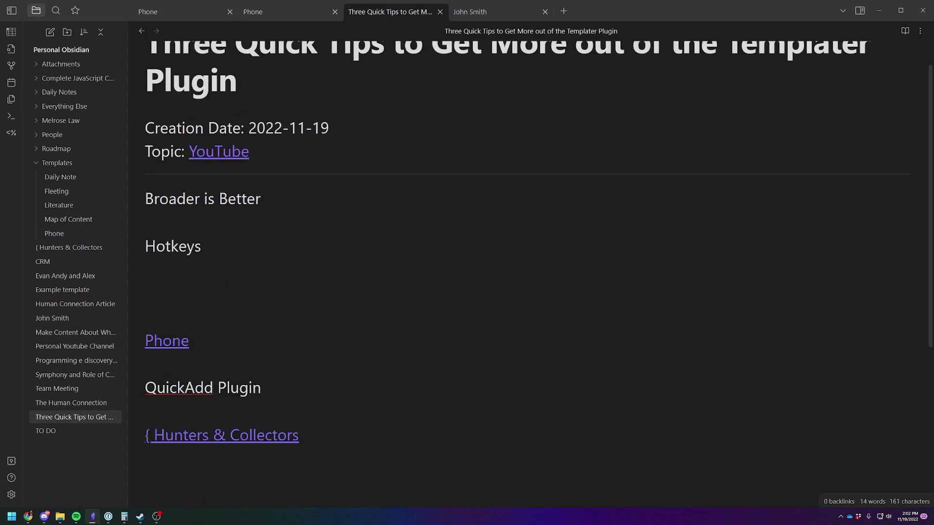
left_click(50, 33)
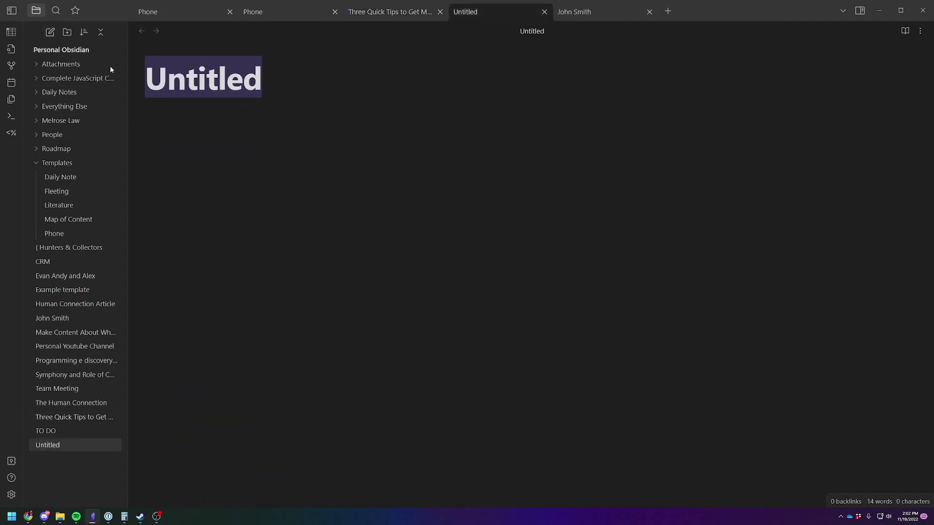
type("I don't know")
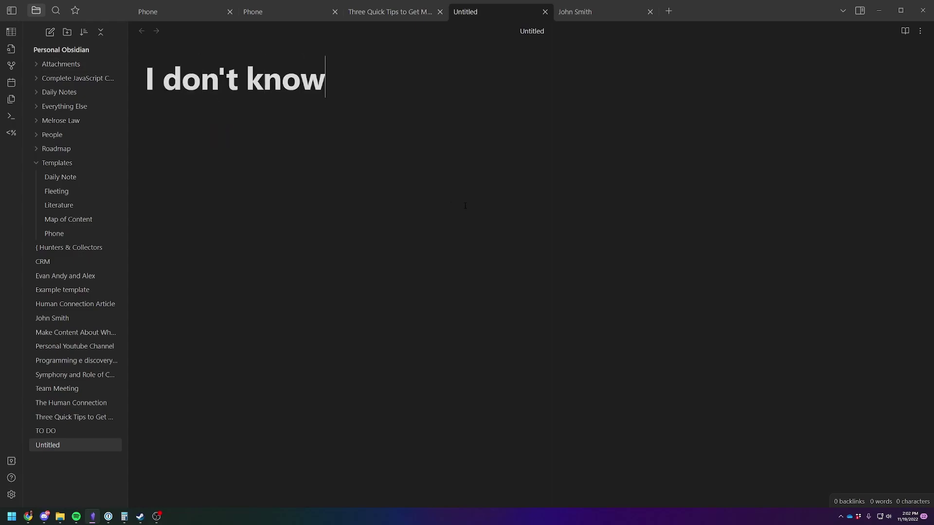
key("Return")
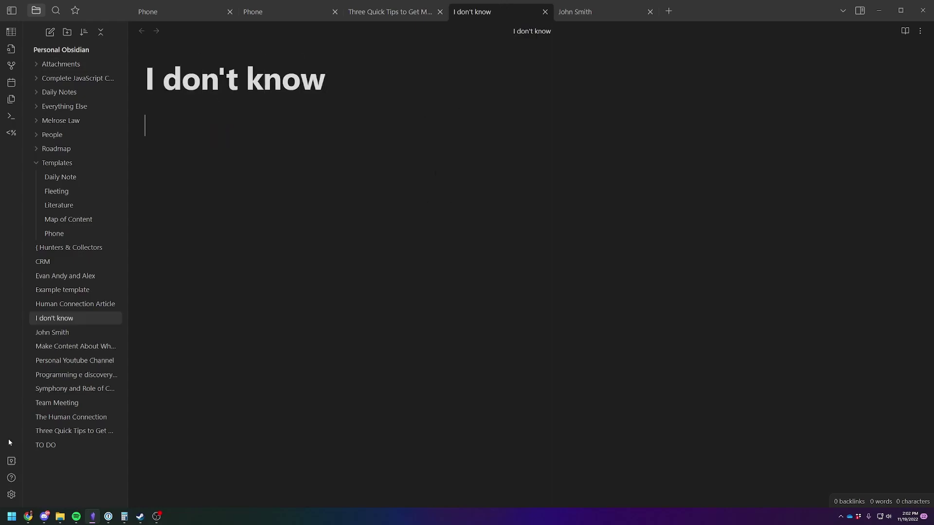
Search 'templater' in the quick switcher and open the Templates/Literature note.
key("ctrl+o")
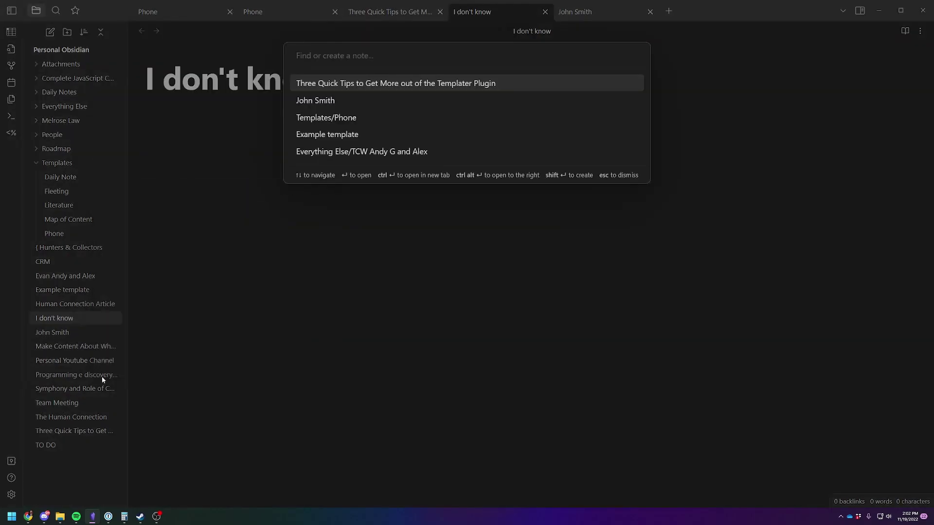
type("template")
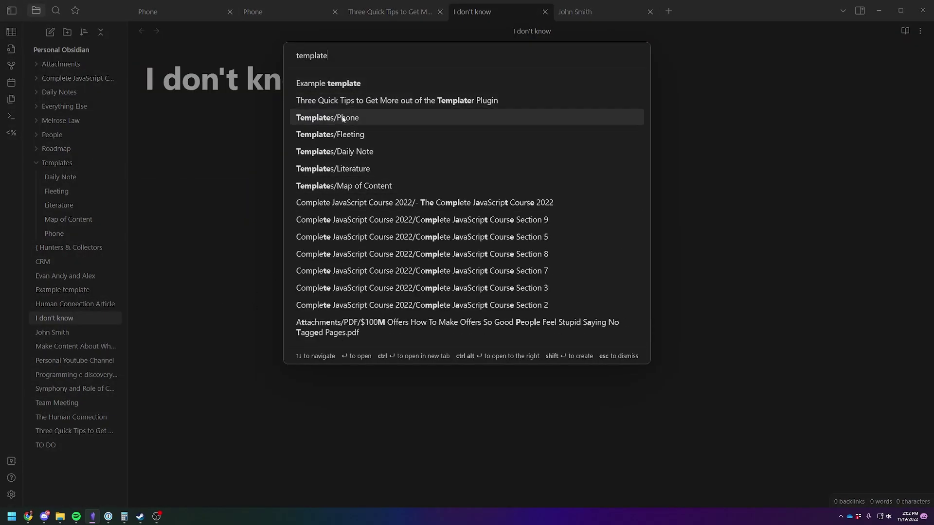
type("r")
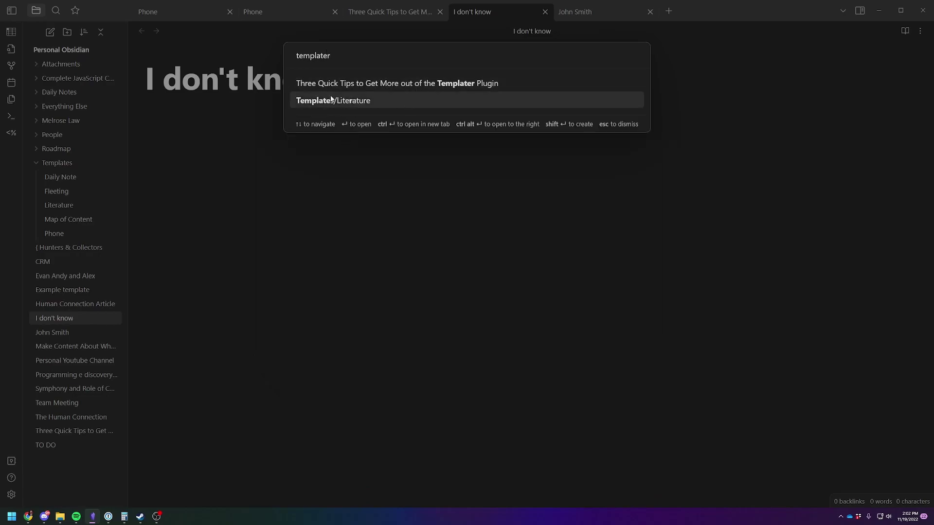
left_click(325, 101)
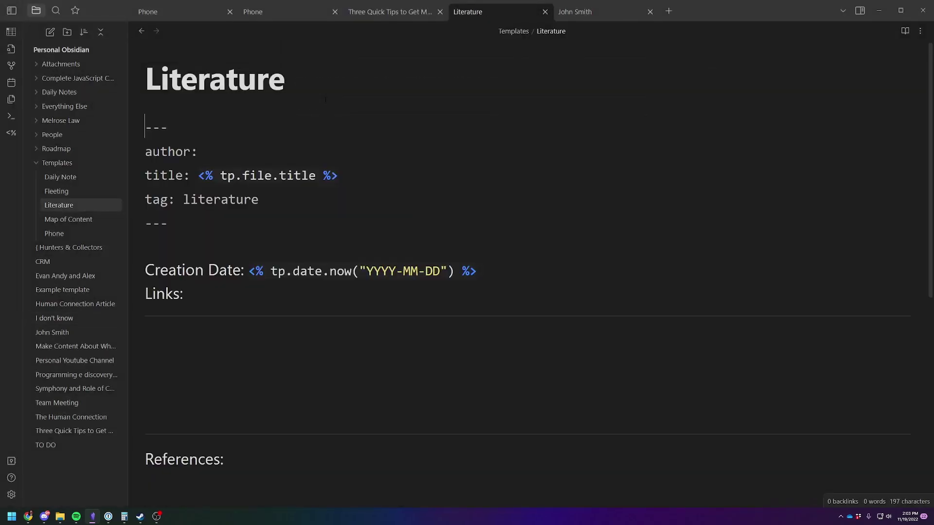
Create a note named 'new note' from the Phone template and place the caret below the rule.
left_click(162, 364)
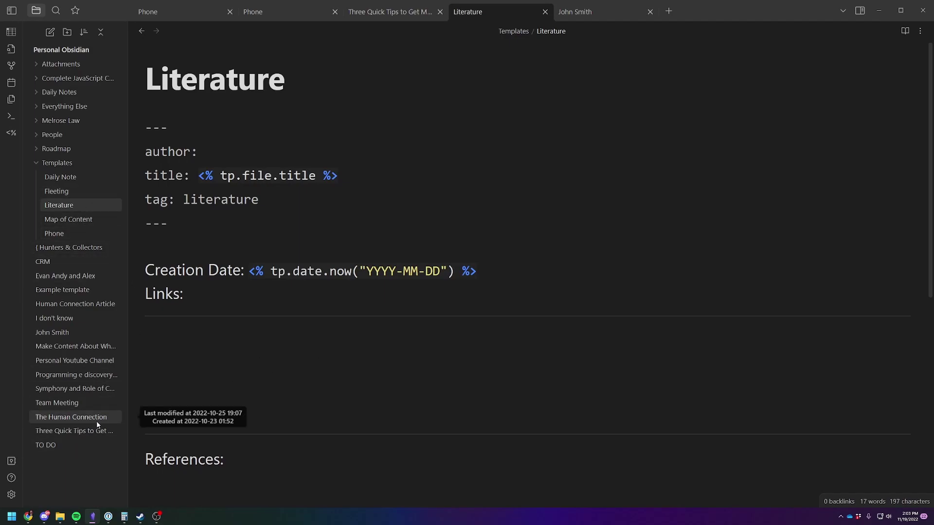
key("ctrl+shift+p")
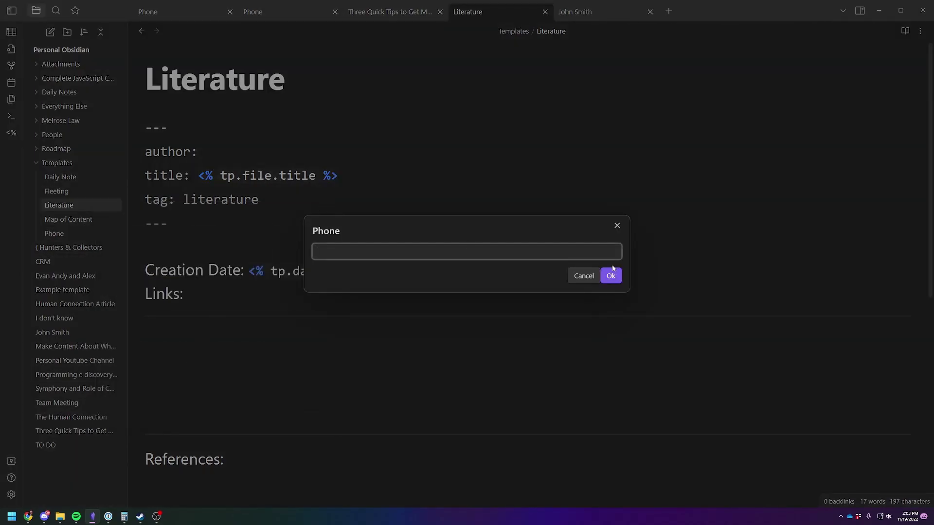
type("new note")
key("Return")
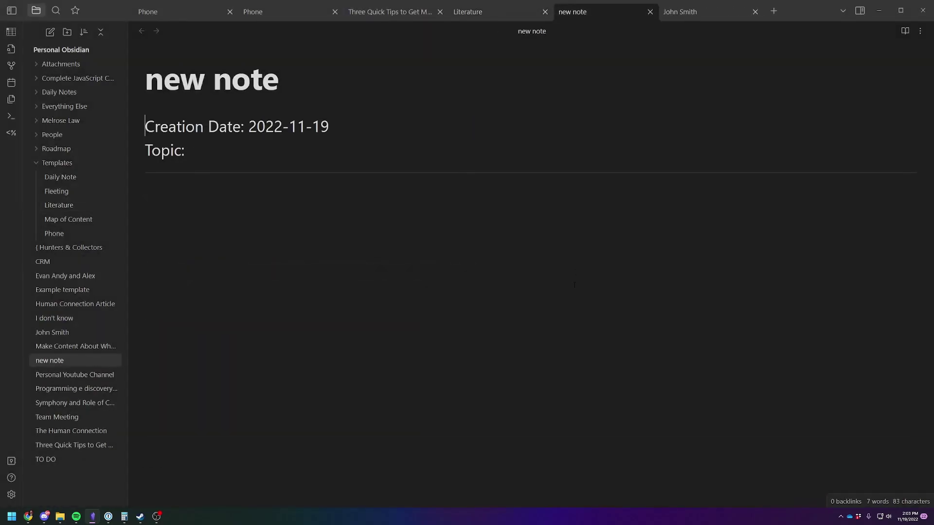
left_click(279, 345)
Review Templater settings and QuickAdd's Daily Note, Literature, Fleeting and Phone choices, then return to Three Quick Tips.
left_click(16, 497)
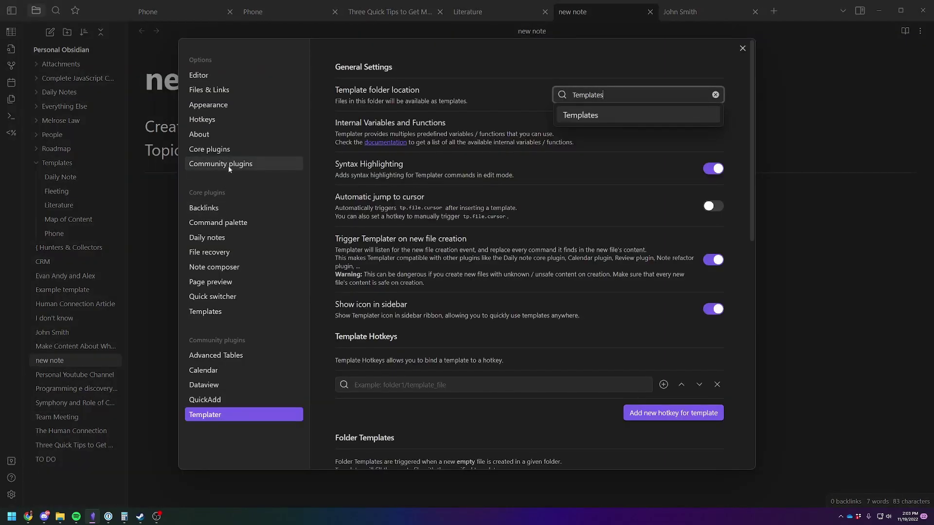
left_click(207, 403)
left_click(206, 403)
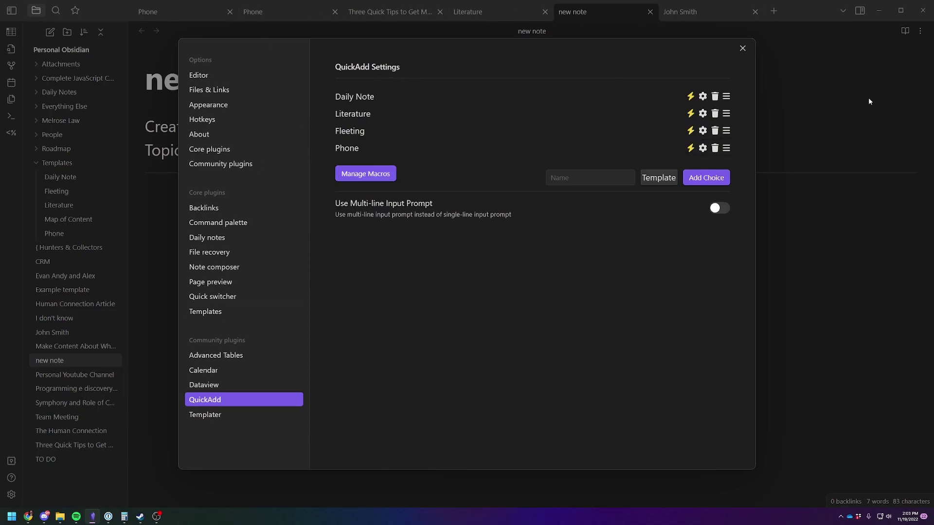
left_click(742, 48)
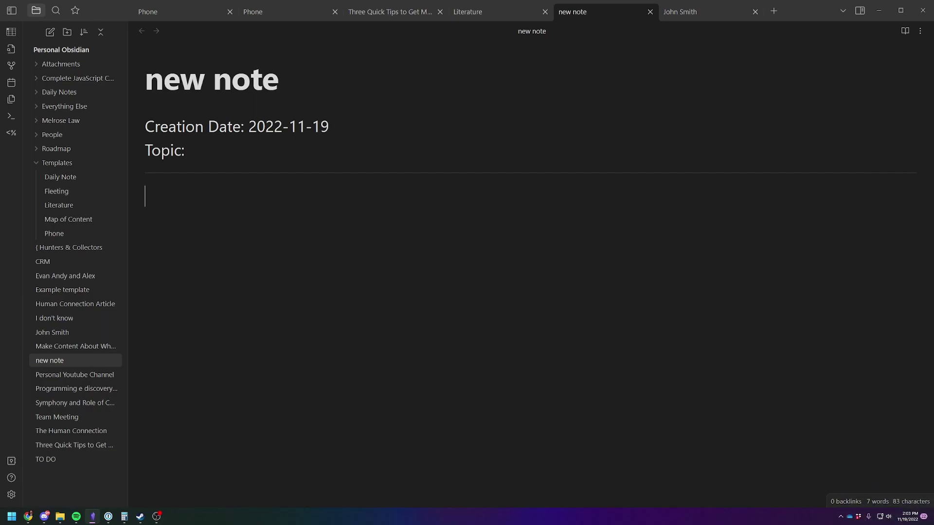
left_click(73, 445)
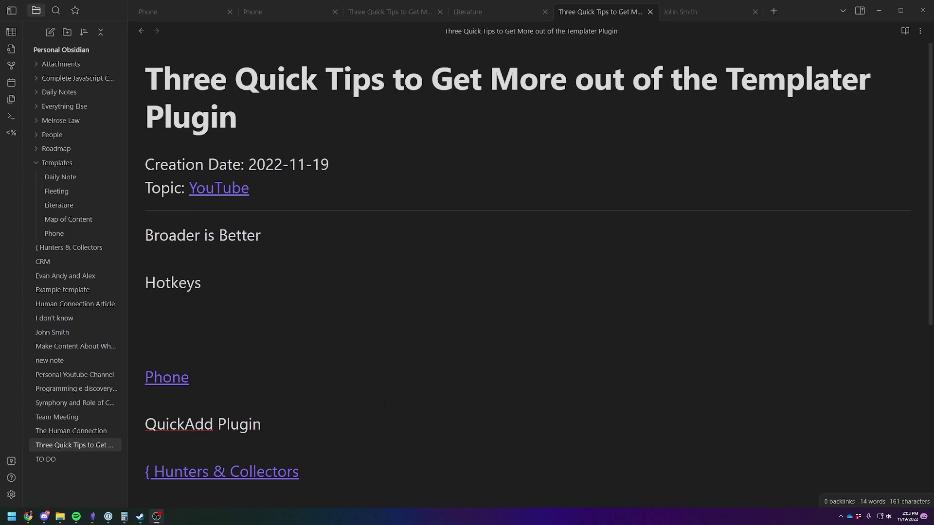
scroll(331, 375, "down", 3)
scroll(326, 370, "up", 3)
left_click(464, 354)
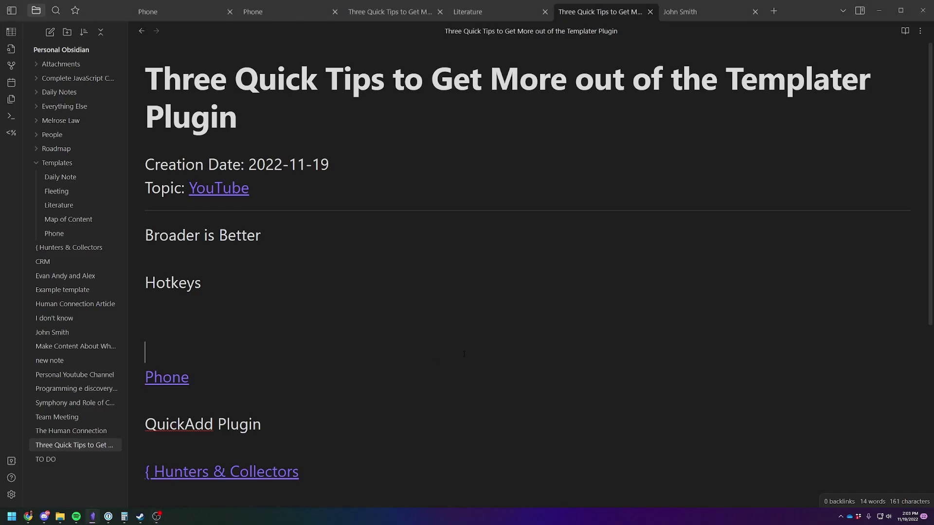
Create a new note named 'YAML' from the Phone template.
key("alt+p")
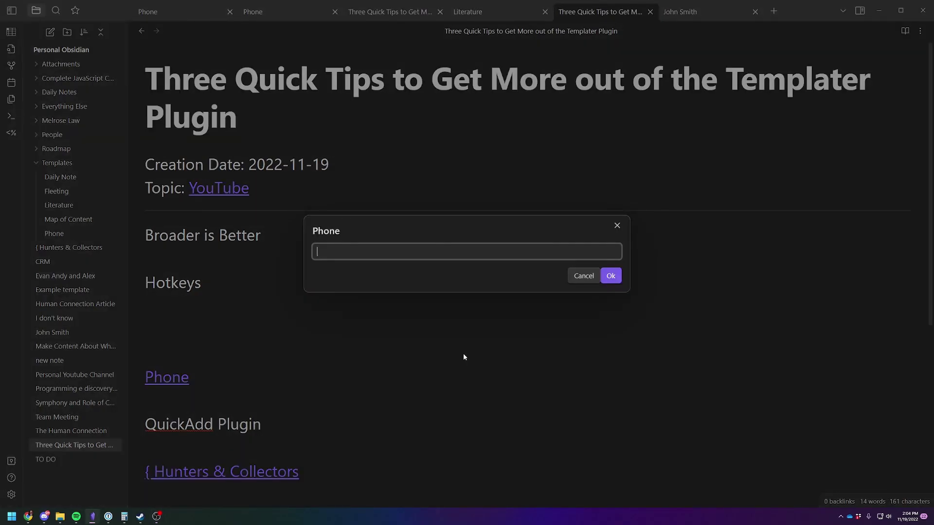
type("YAML")
key("Return")
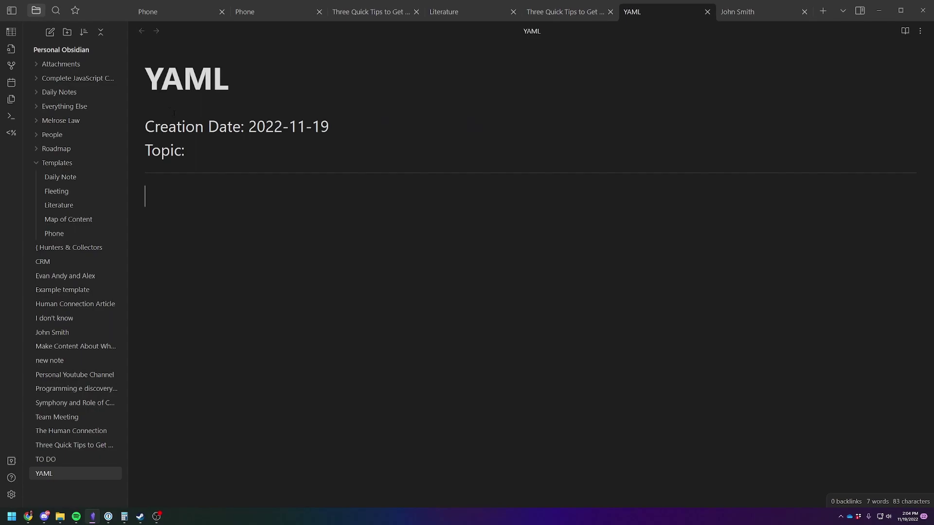
Add --- frontmatter fences containing 'metadata goes here' above the Creation Date line.
left_click(165, 110)
key("Down")
key("Return")
key("Return")
key("Up")
key("Up")
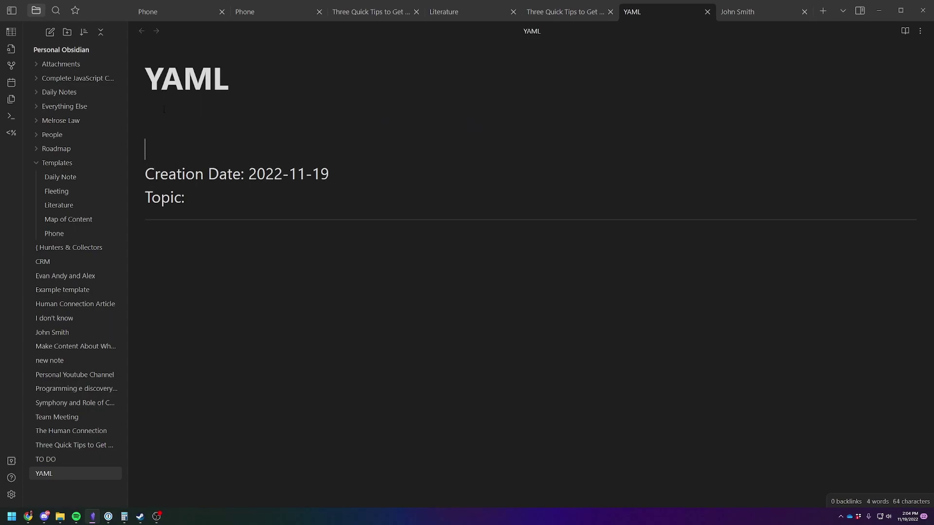
type("---")
key("Return")
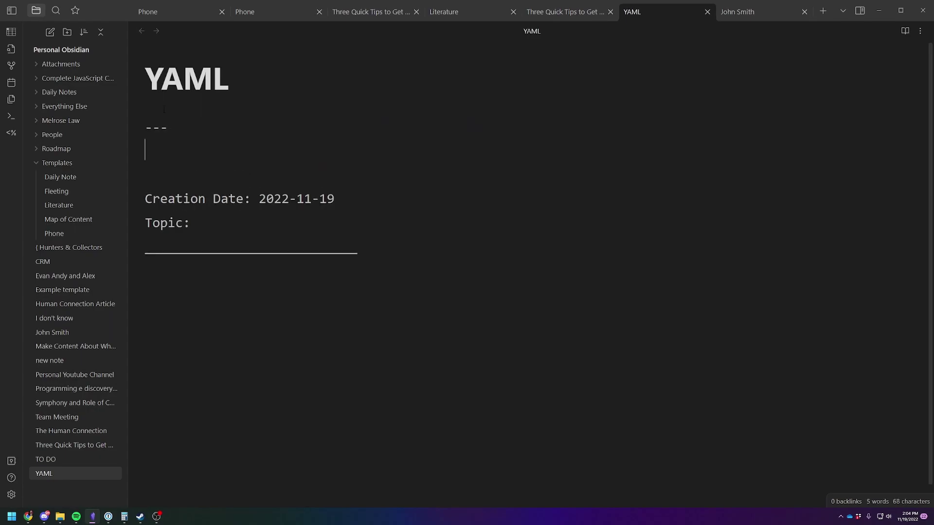
type("---")
key("Up")
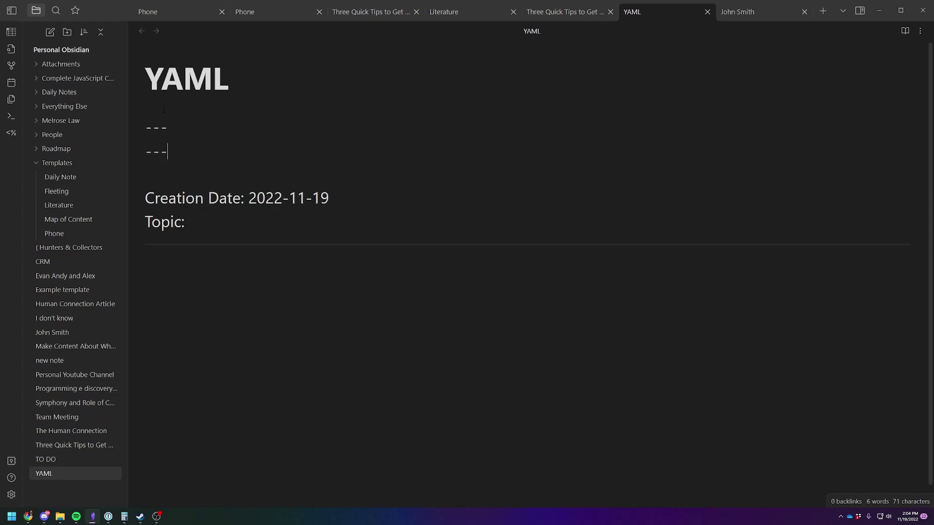
key("Return")
type("meta")
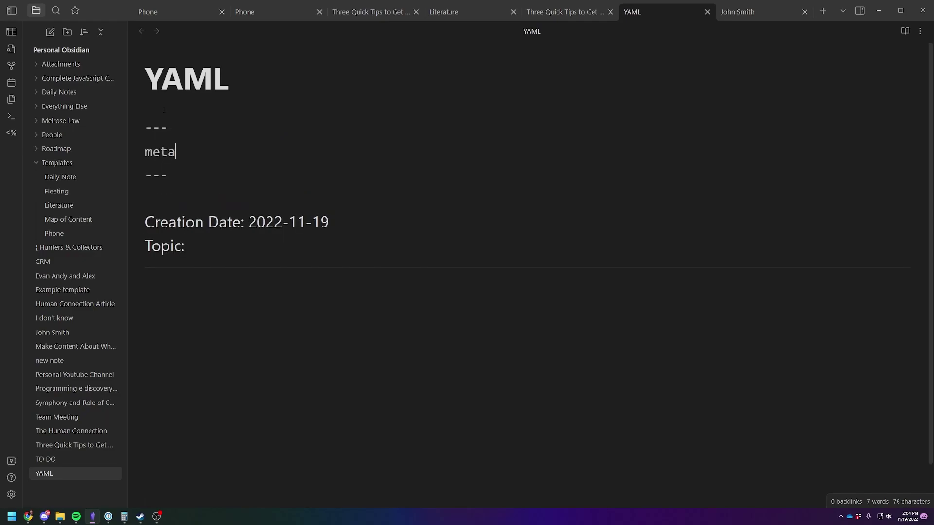
type("data goes here")
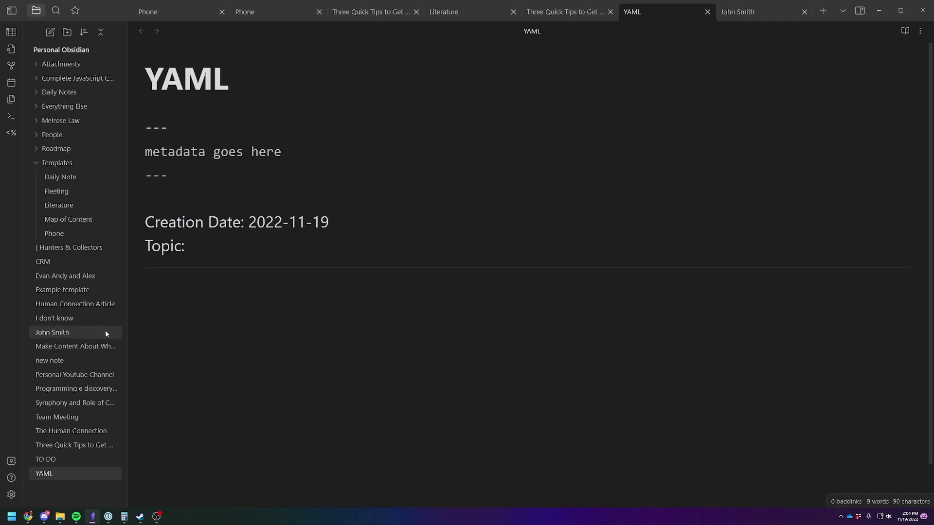
Open Templates/Literature, review its author, title and tag frontmatter, and place the caret after author:.
left_click(60, 207)
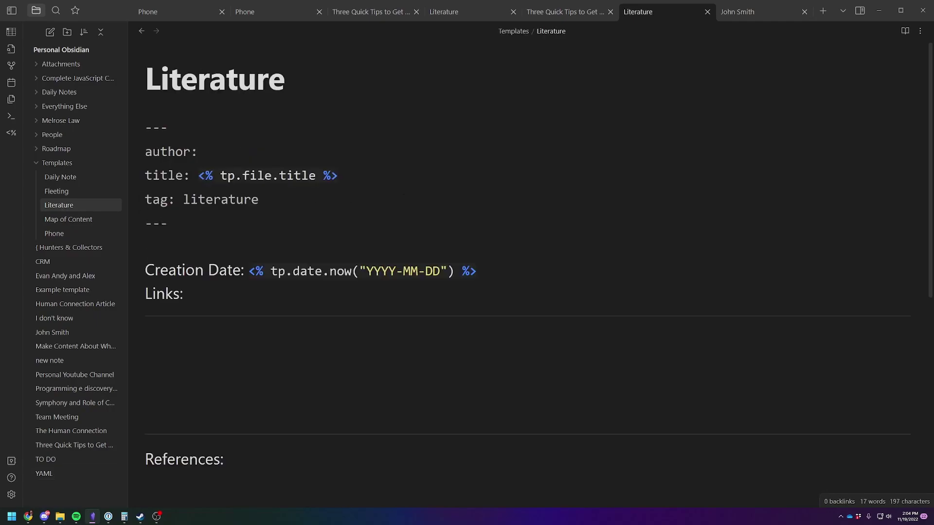
scroll(205, 194, "down", 1)
scroll(185, 161, "up", 1)
left_click(198, 151)
In the Hunters & Collectors note, delete the stray '{ ' so the title reads 'Hunters & Collectors'.
left_click(65, 247)
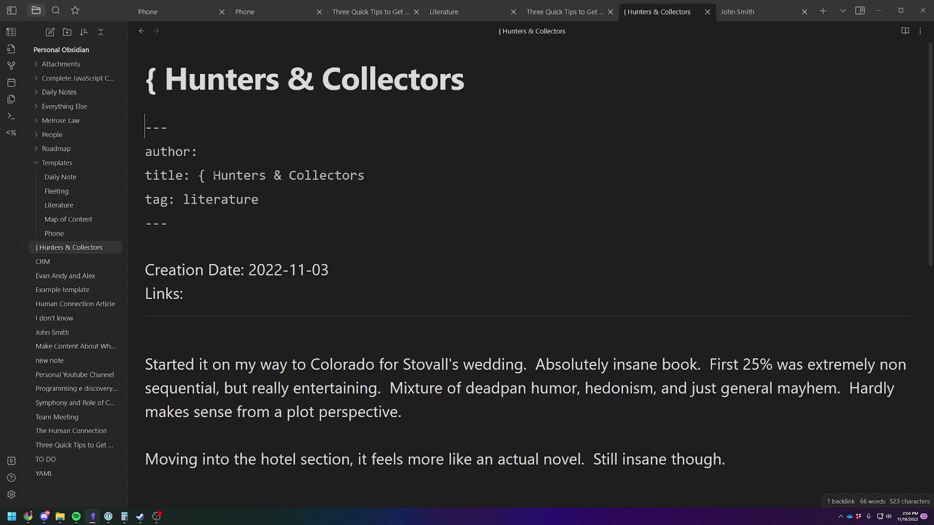
key("BackSpace")
key("BackSpace")
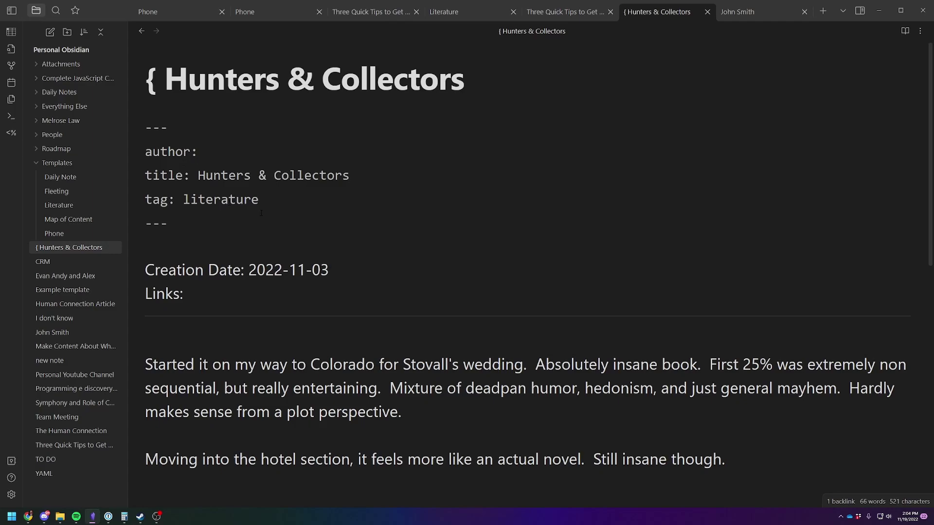
left_click(227, 156)
scroll(242, 295, "down", 4)
scroll(311, 347, "up", 4)
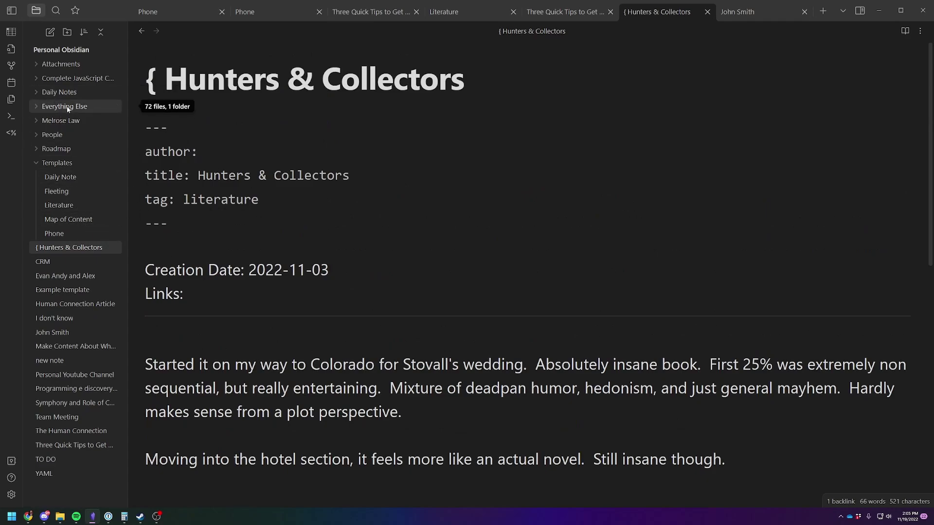
Expand Everything Else, view Growing Wealth In Self Storage, then open the Meditations note.
left_click(87, 105)
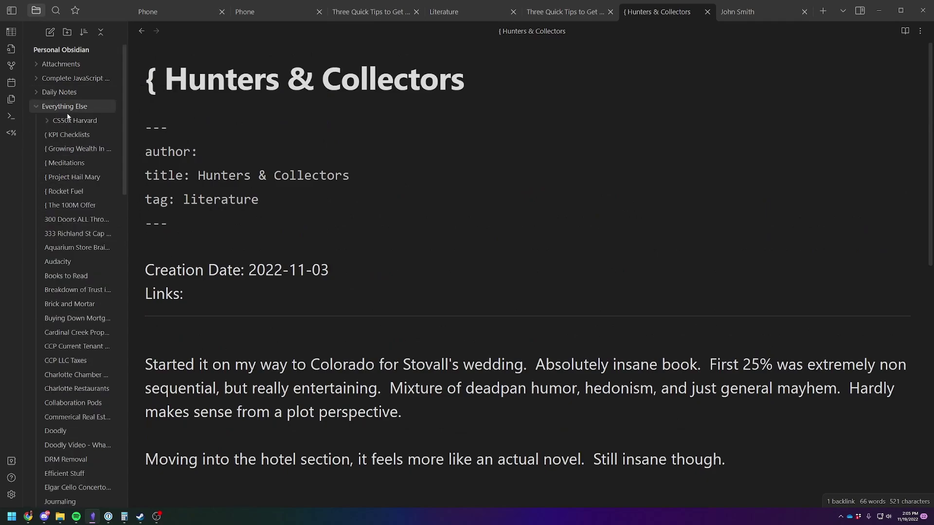
left_click(71, 150)
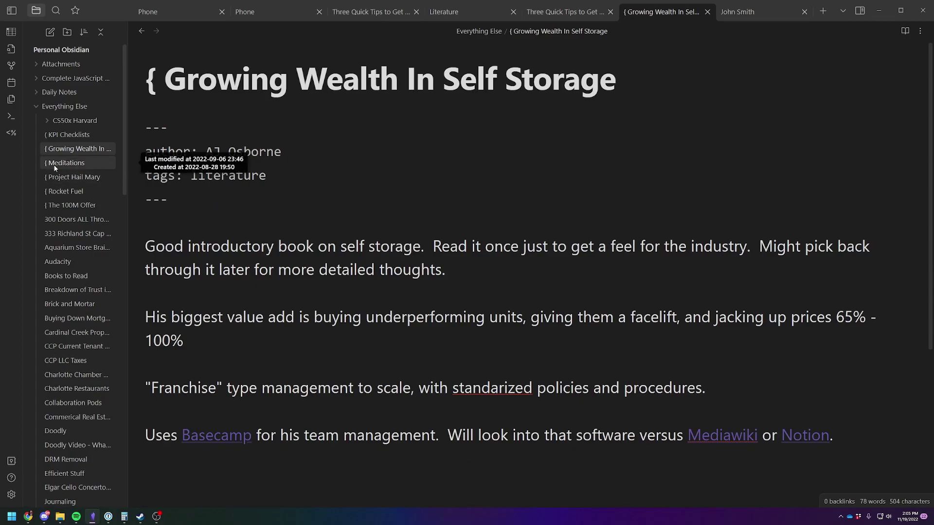
left_click(95, 168)
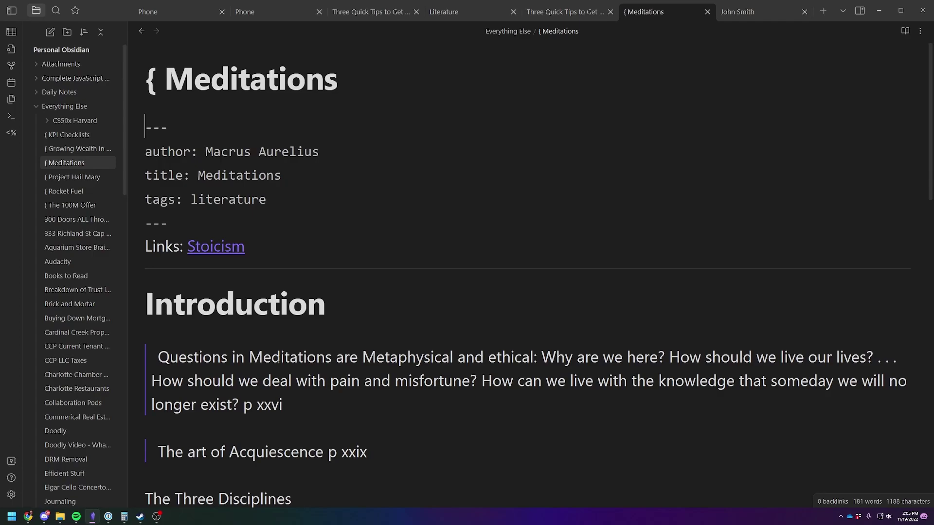
Create a Literature note named 'The book' with the Alt+E hotkey and enter the author's name.
key("alt+e")
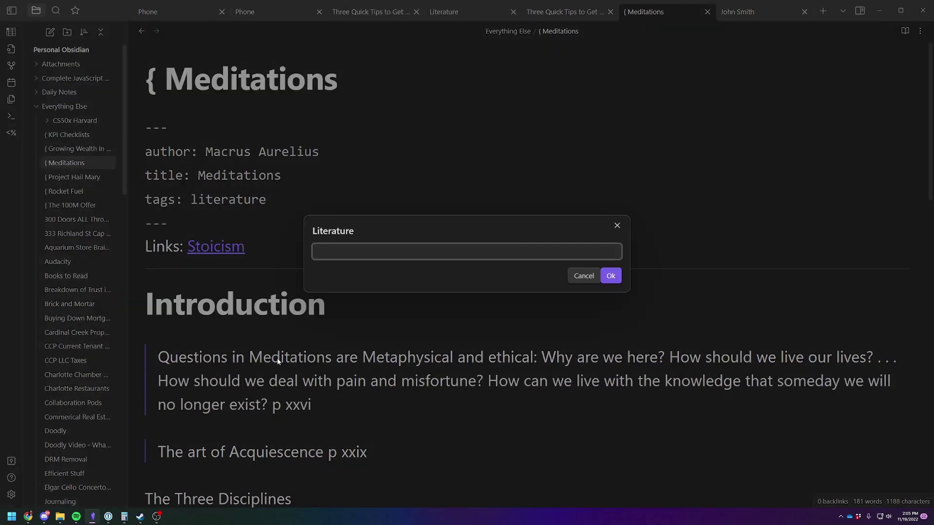
type("The book")
key("Return")
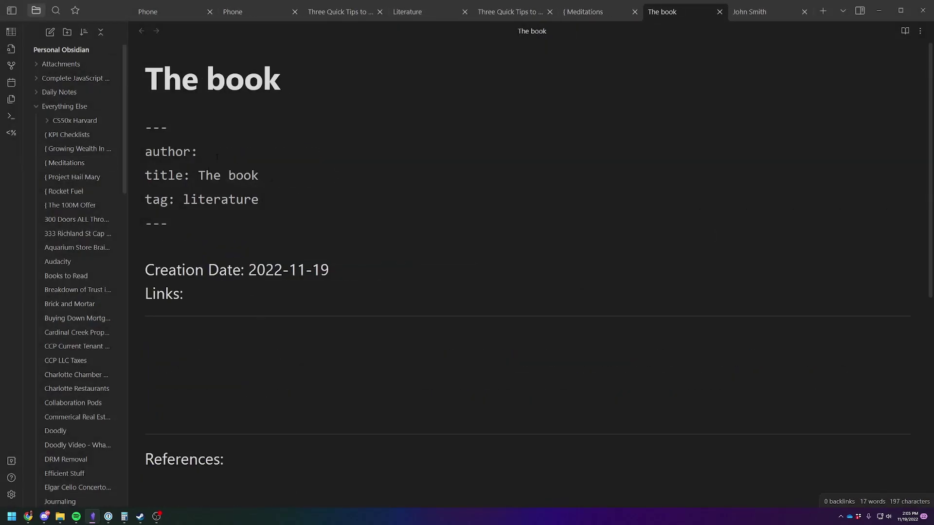
type("John Smith")
Replace the 'literature' tag with 'movie' in the note's frontmatter.
left_click(251, 200)
key("Up")
key("Up")
key("Up")
double_click(220, 199)
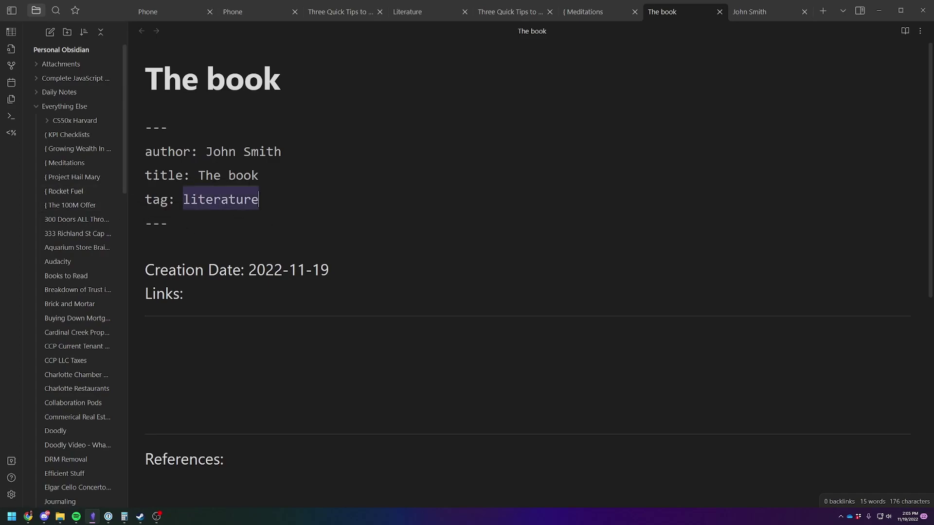
type("movie")
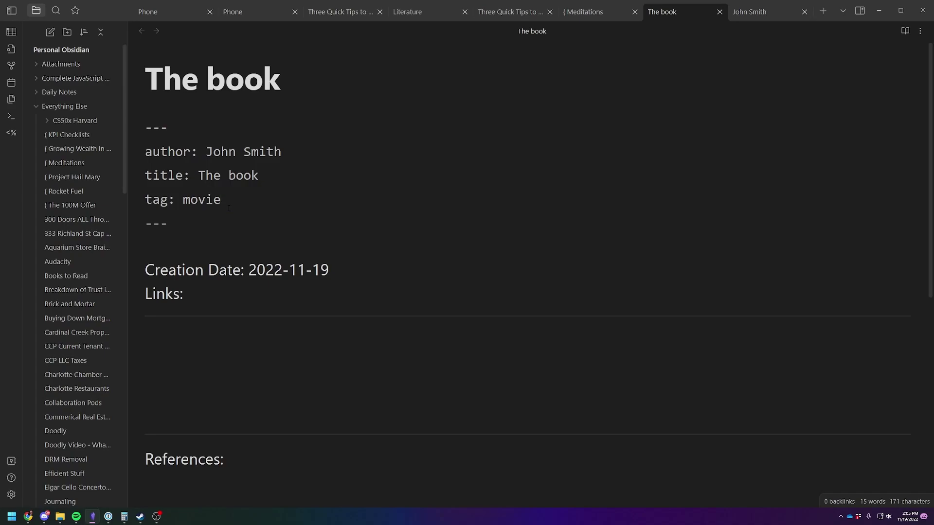
left_click(146, 363)
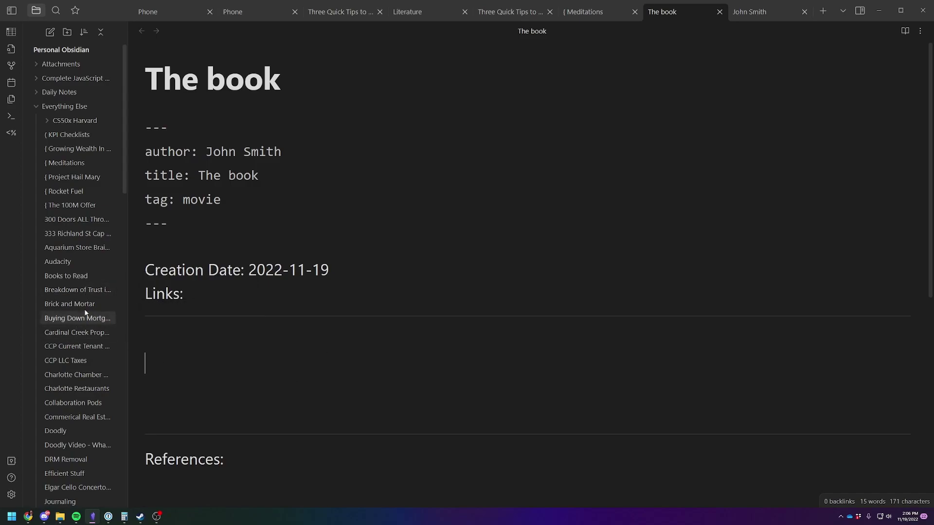
Collapse Everything Else, then expand the Templates folder and open the Phone template.
left_click(65, 106)
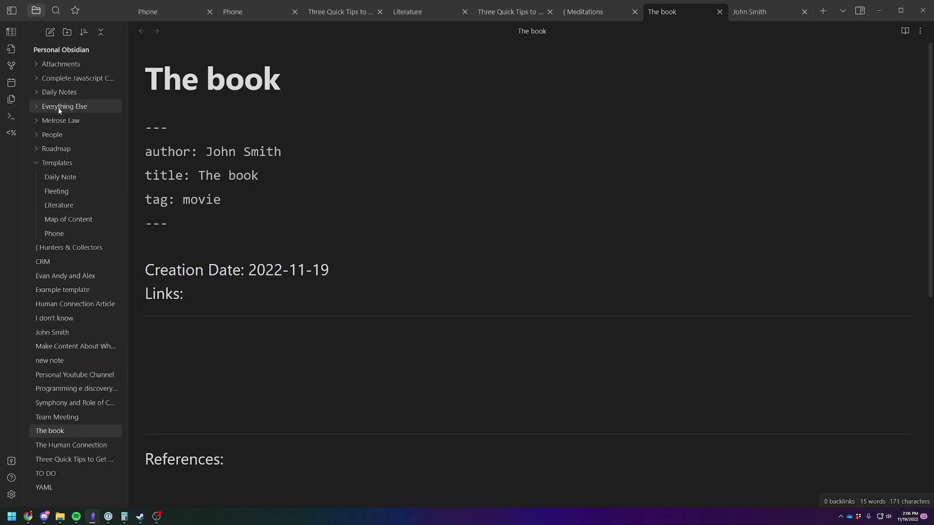
left_click(47, 163)
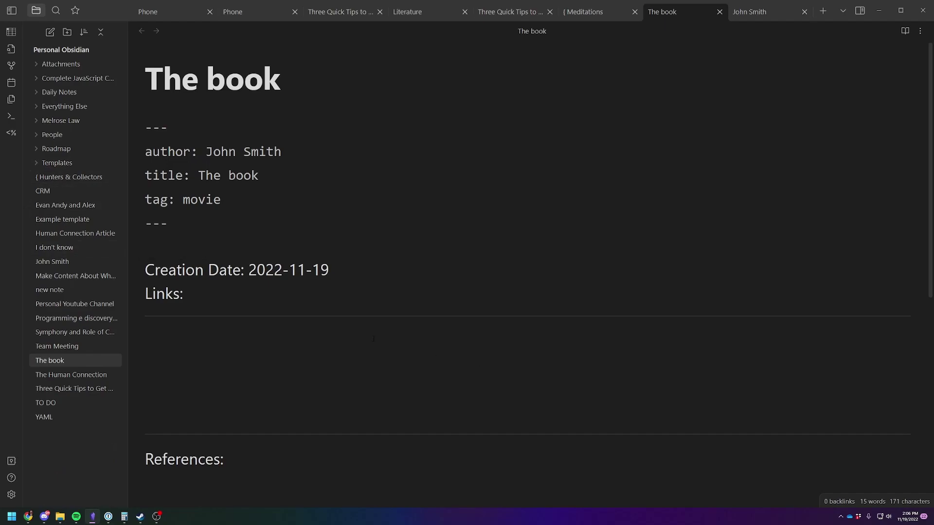
left_click(199, 359)
left_click(58, 164)
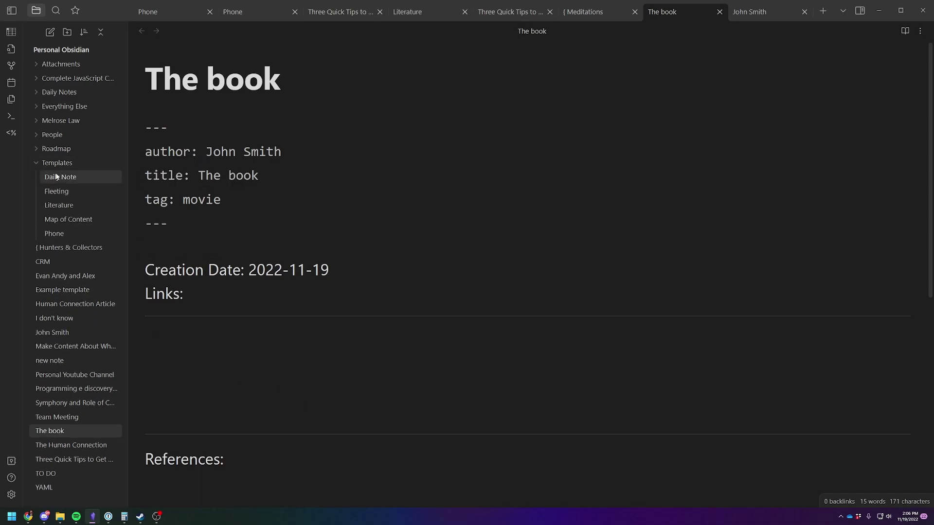
left_click(75, 232)
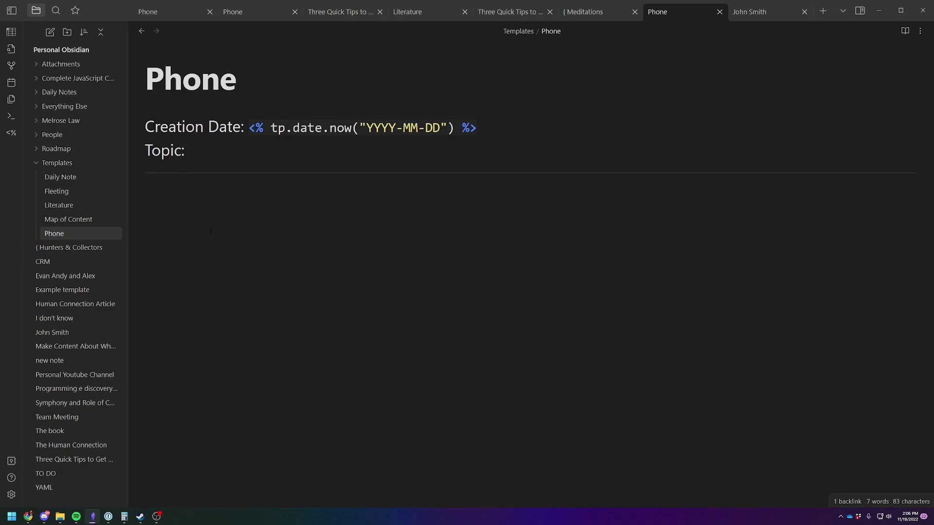
left_click(232, 258)
left_click(232, 257)
left_click(70, 106)
left_click(69, 107)
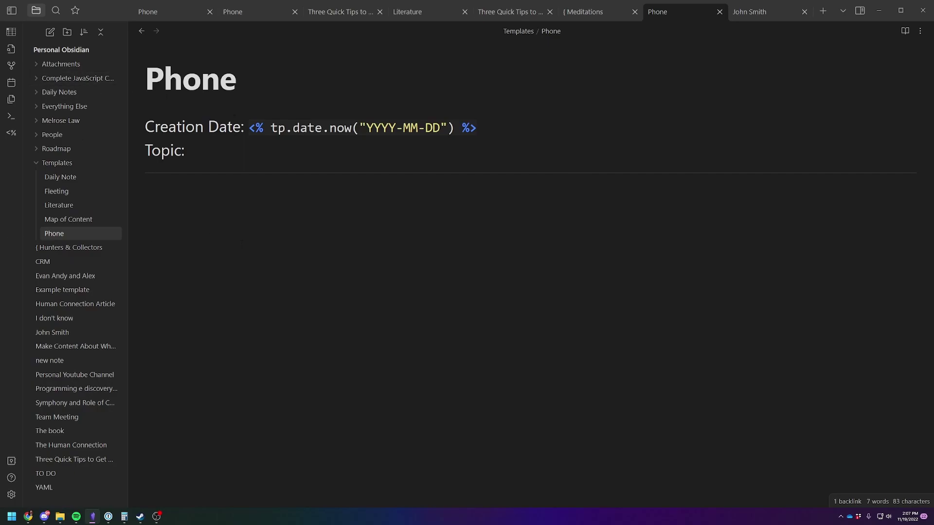